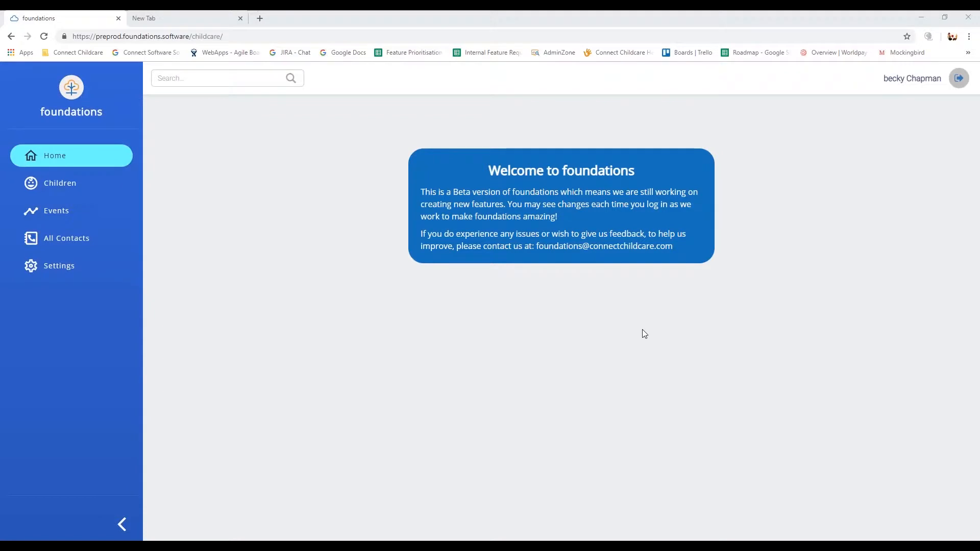
# Start an Accident event for the first listed child in the Main Room and confirm the selection.
pyautogui.click(85, 216)
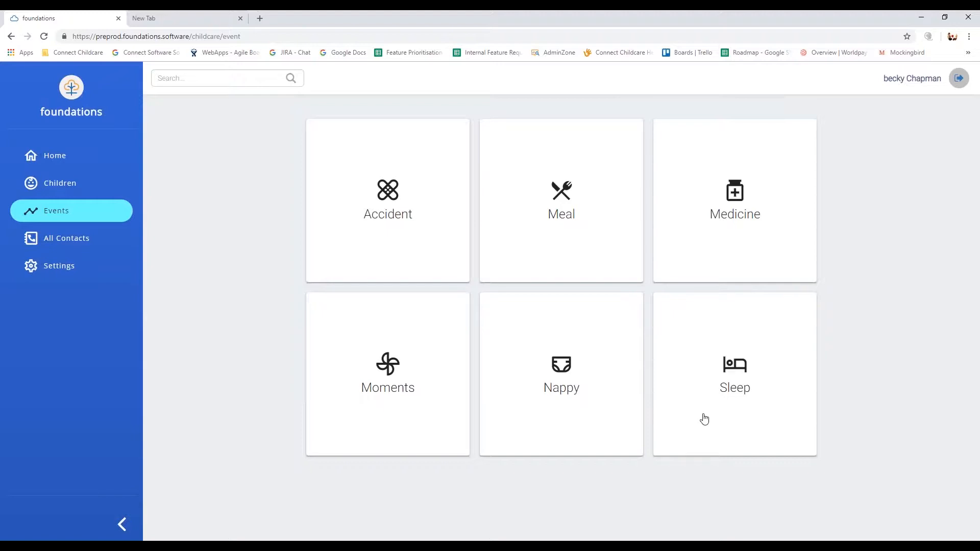
pyautogui.click(377, 234)
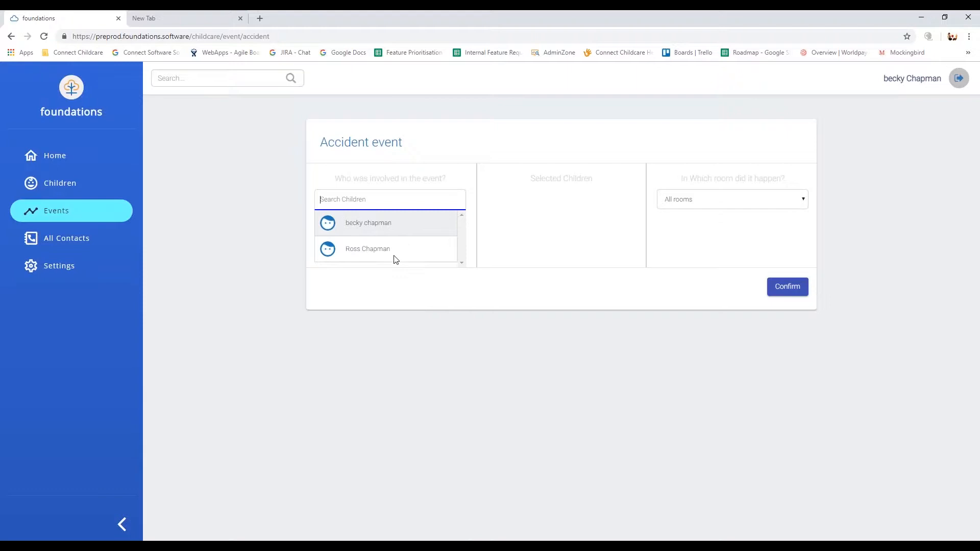
pyautogui.click(390, 231)
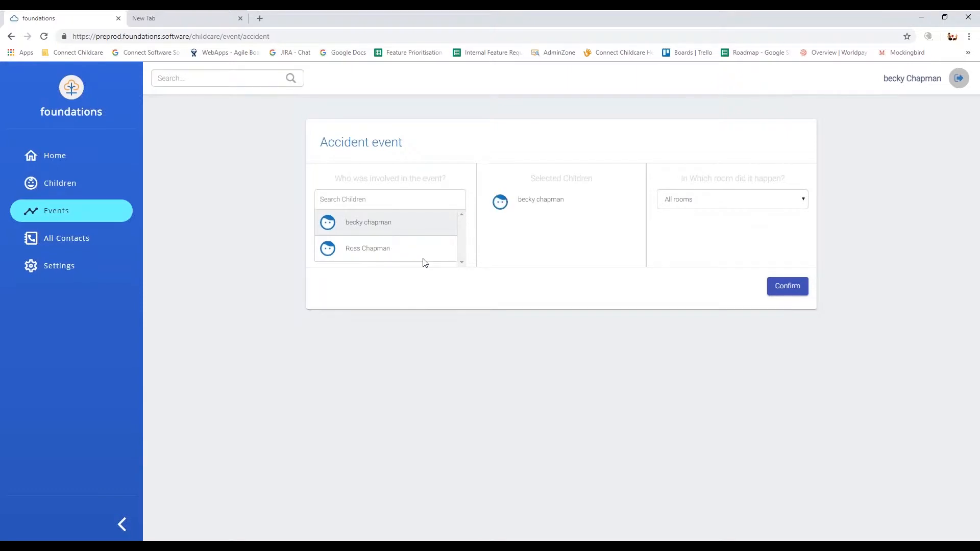
pyautogui.click(695, 199)
pyautogui.click(691, 222)
pyautogui.click(783, 289)
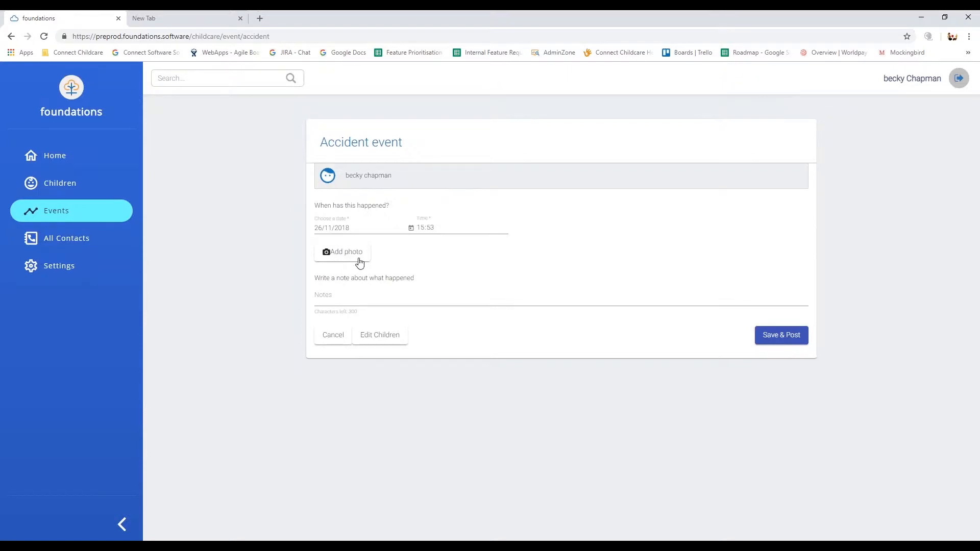
# Write the accident note 'running around and fell over', then save and post the event.
pyautogui.click(352, 298)
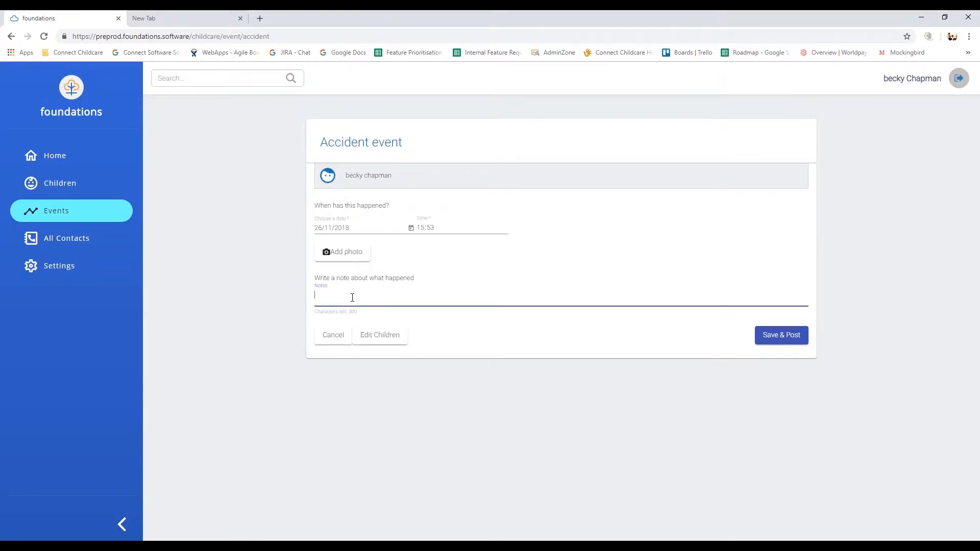
pyautogui.write('running around and fell over')
pyautogui.click(793, 341)
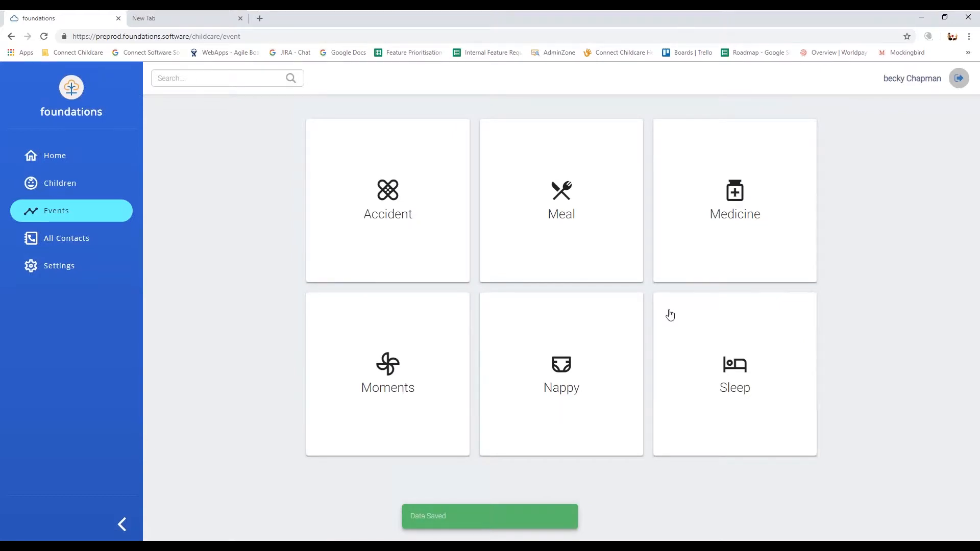
# Start a Meal event for the first listed child in the Main Room and confirm the selection.
pyautogui.click(582, 215)
pyautogui.click(361, 225)
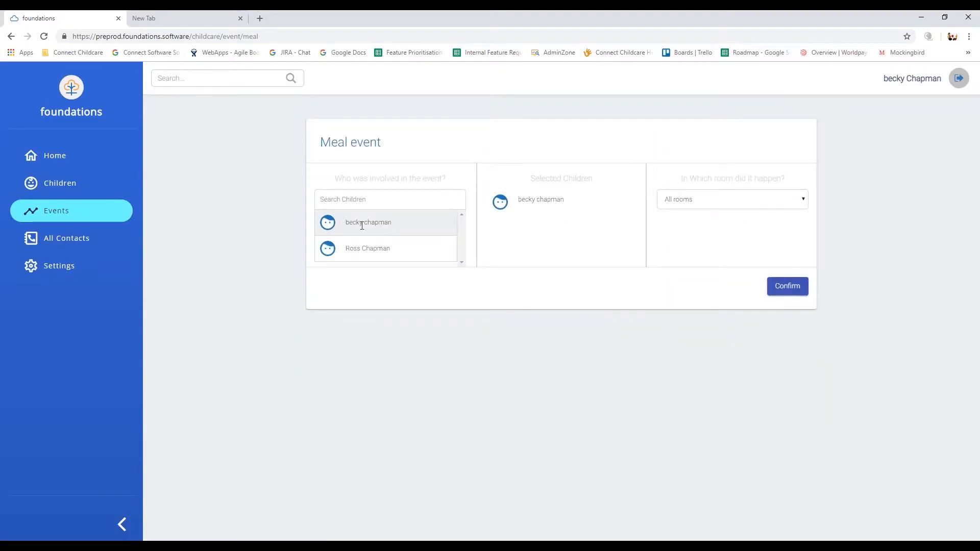
pyautogui.click(704, 199)
pyautogui.click(691, 224)
pyautogui.click(794, 294)
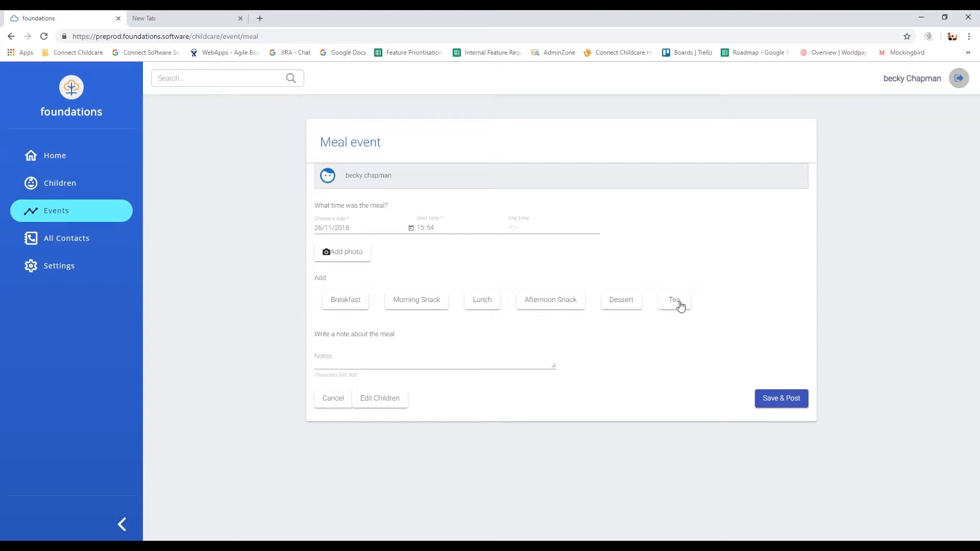
# Add a Breakfast entry to the meal with 'bacon sandwich' as the food and the portion set to all.
pyautogui.click(347, 302)
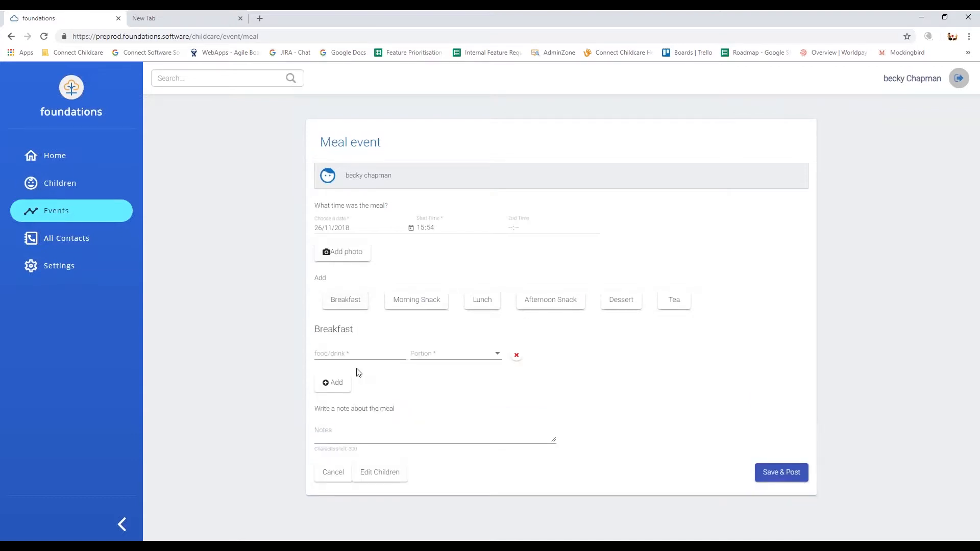
pyautogui.click(353, 354)
pyautogui.write('bacon sandwich')
pyautogui.click(421, 356)
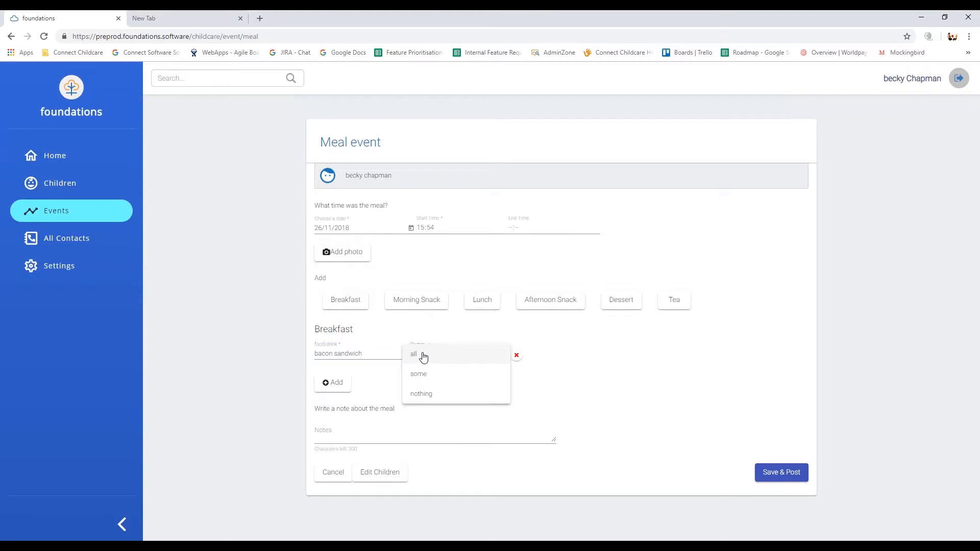
pyautogui.click(442, 365)
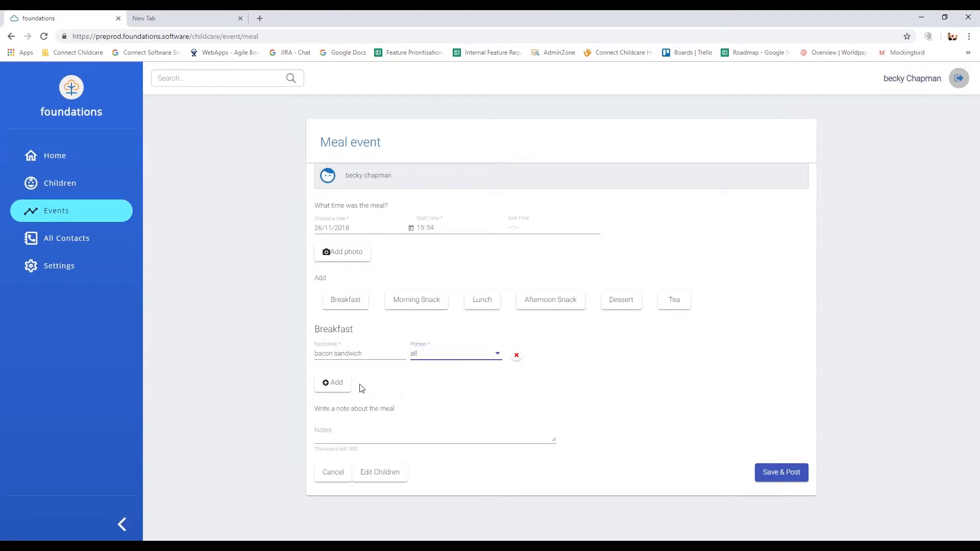
# Add 'milk' as a second breakfast item with the portion set to all, and post the meal event.
pyautogui.click(341, 386)
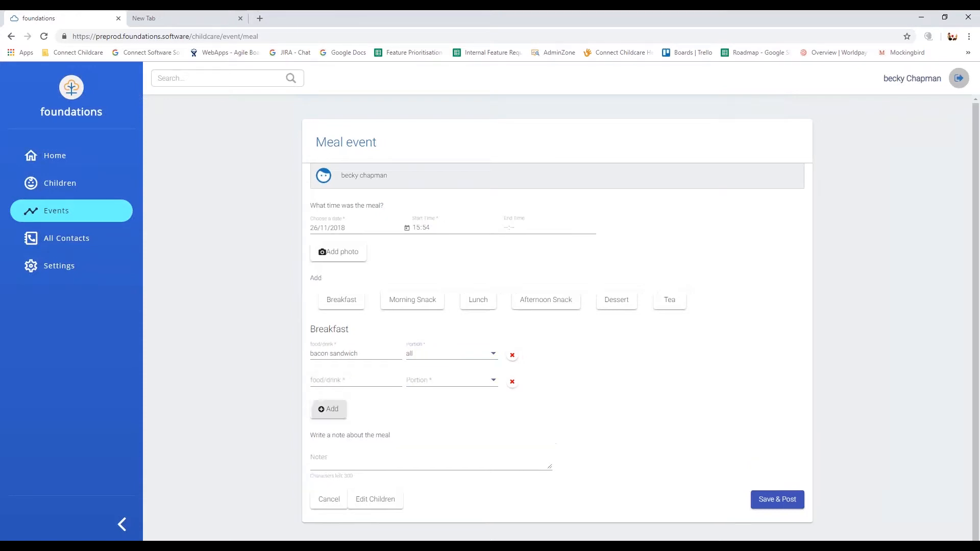
pyautogui.click(345, 380)
pyautogui.write('milk')
pyautogui.press('Tab')
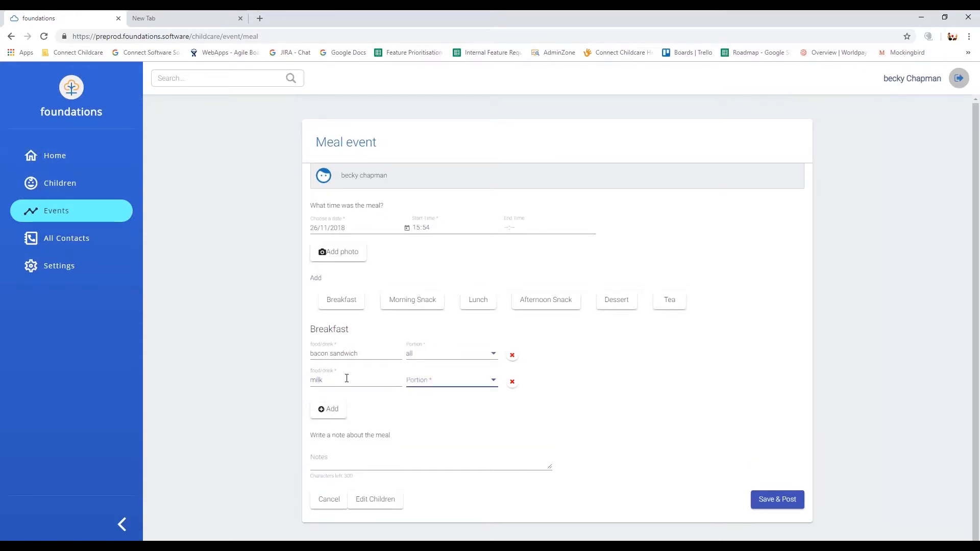
pyautogui.click(418, 383)
pyautogui.click(418, 388)
pyautogui.click(349, 466)
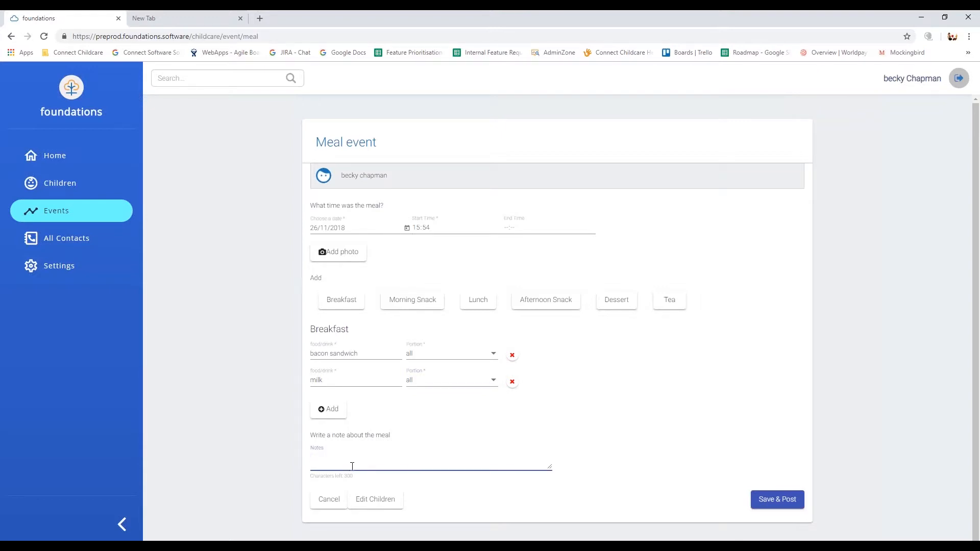
pyautogui.click(787, 499)
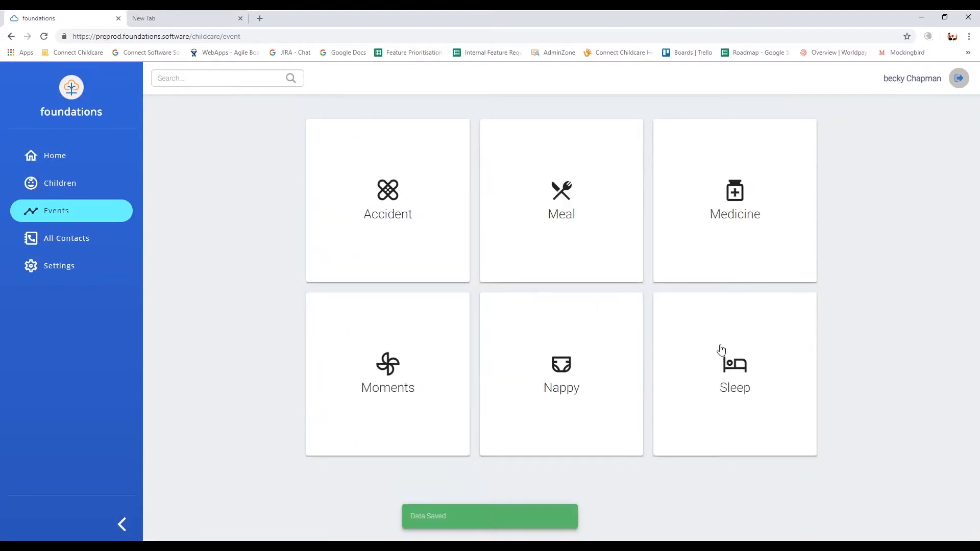
# Record a Medicine event for the first listed child, keeping the default date and time, and post it.
pyautogui.click(739, 250)
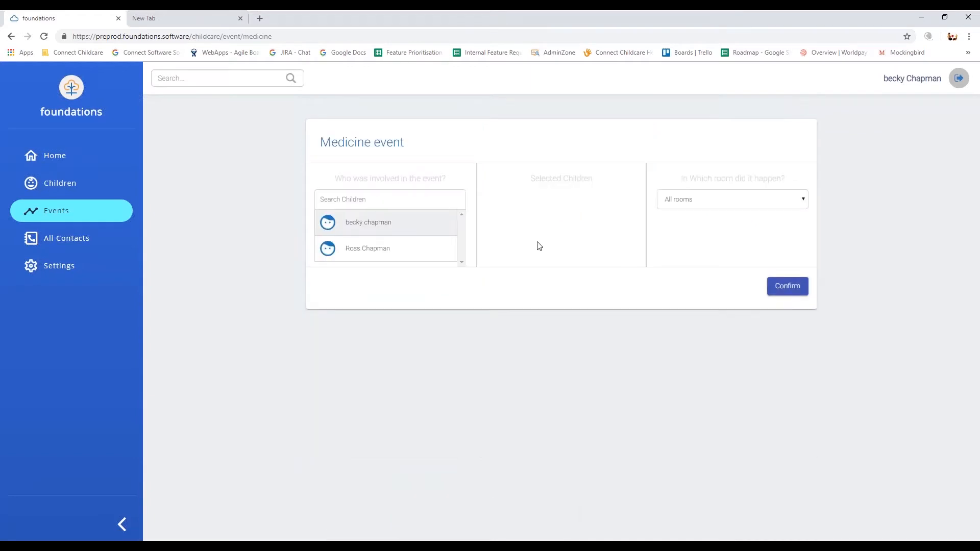
pyautogui.click(366, 229)
pyautogui.click(788, 287)
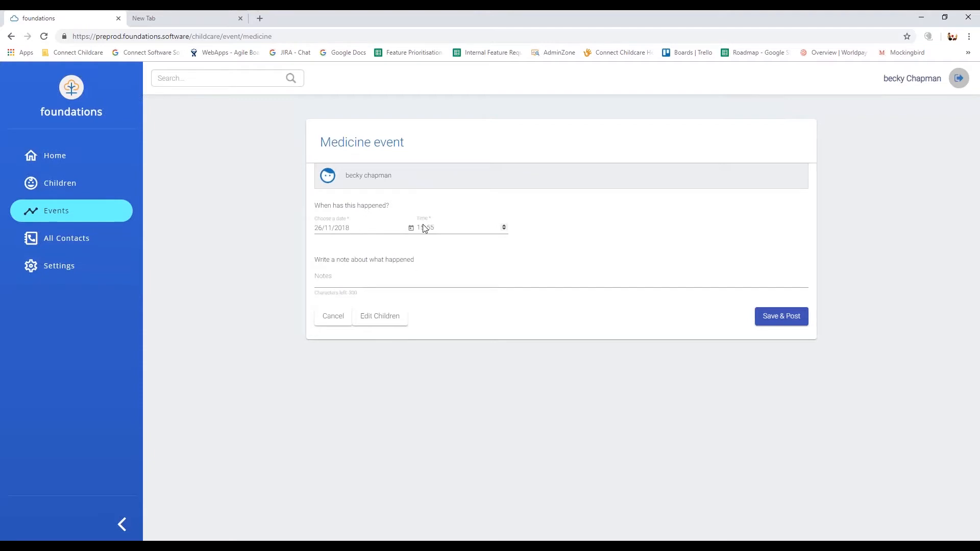
pyautogui.click(348, 280)
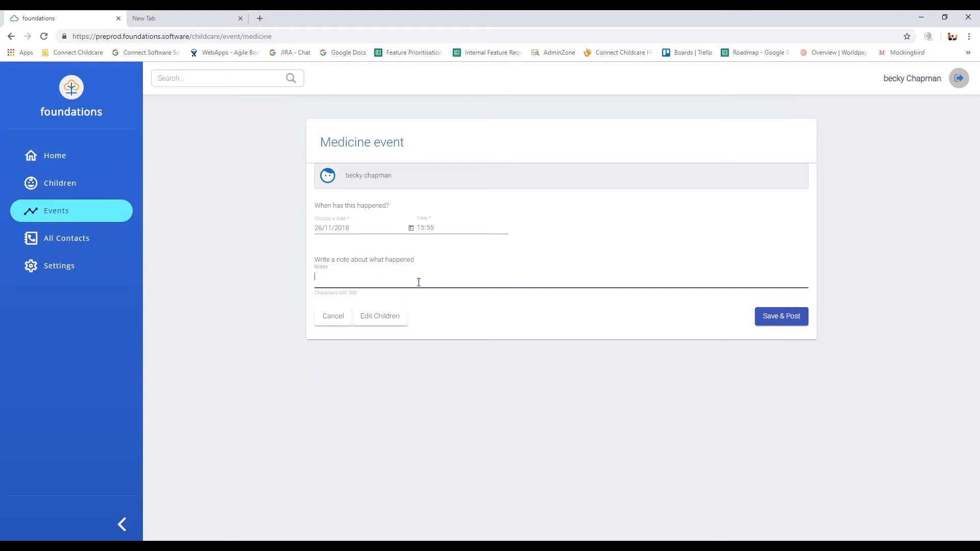
pyautogui.click(789, 317)
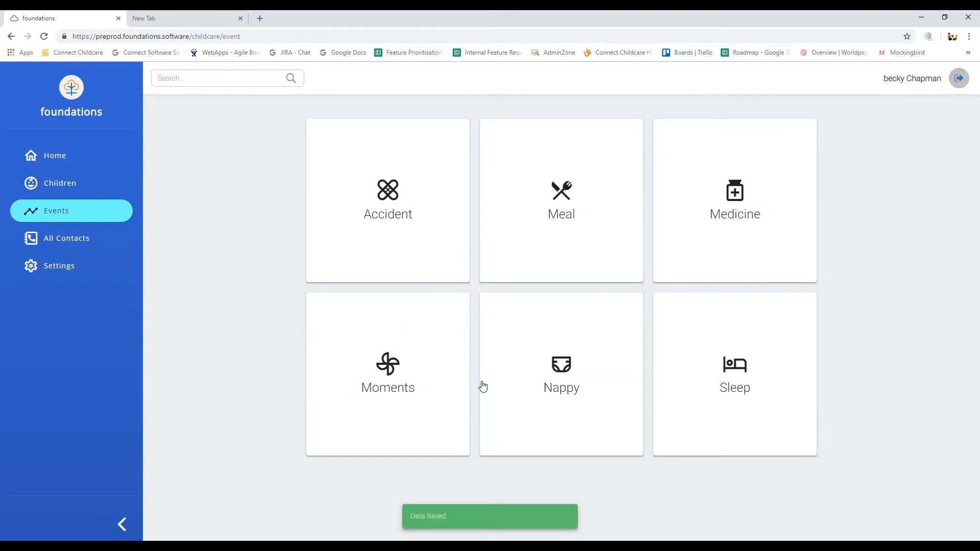
# Record a Moments event for the first listed child in the Main Room and post it.
pyautogui.click(356, 362)
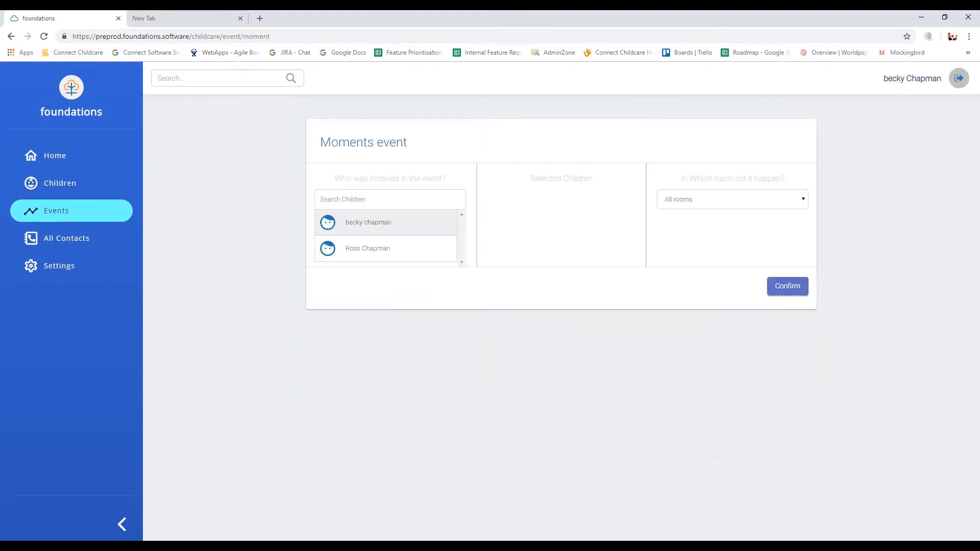
pyautogui.click(394, 233)
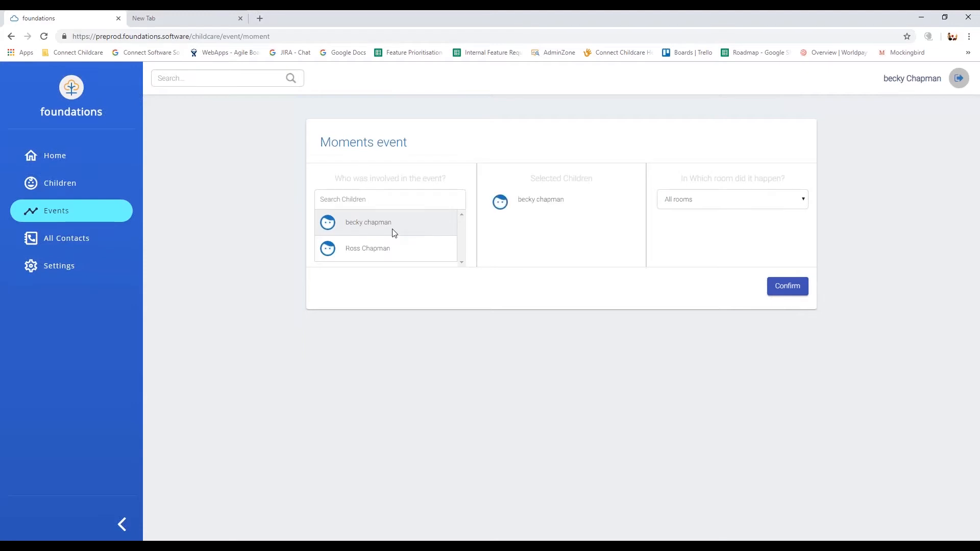
pyautogui.click(720, 200)
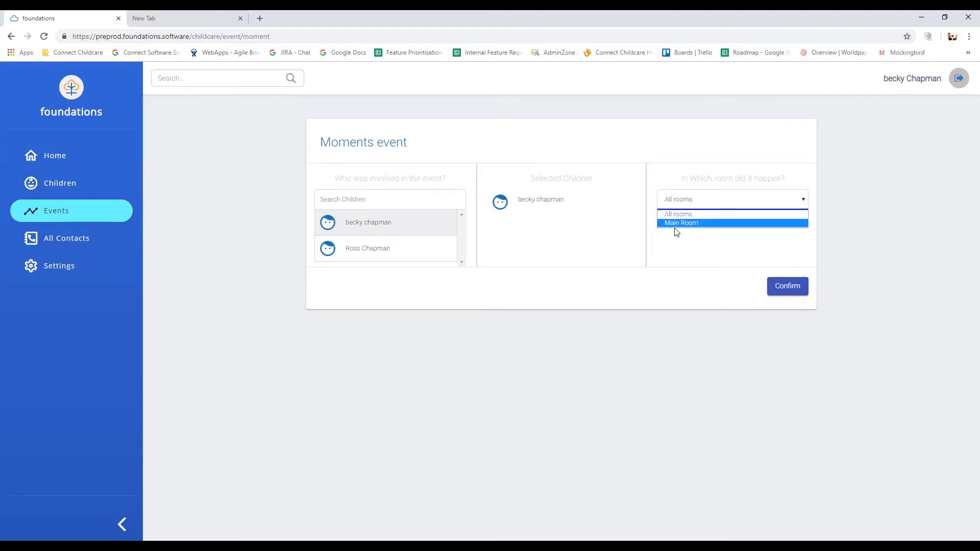
pyautogui.click(673, 223)
pyautogui.click(781, 287)
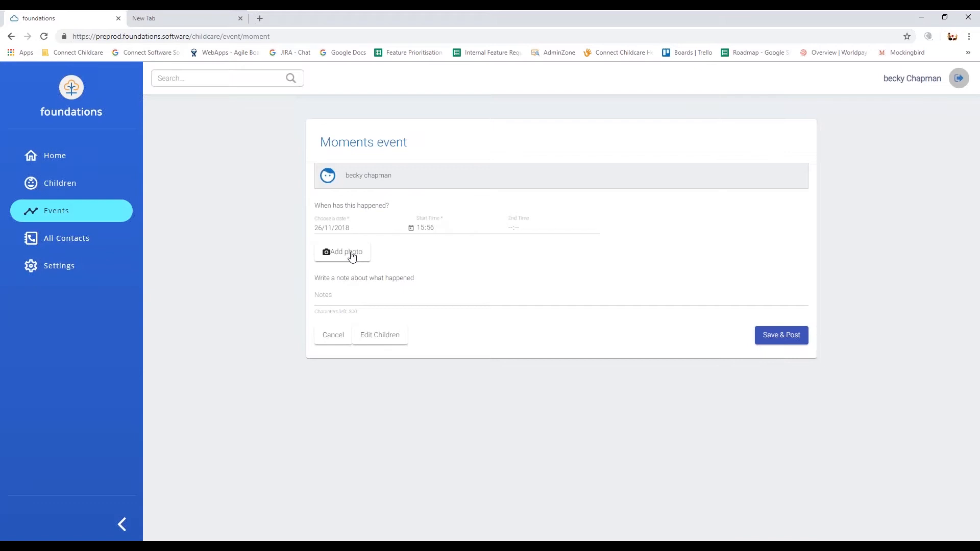
pyautogui.click(354, 295)
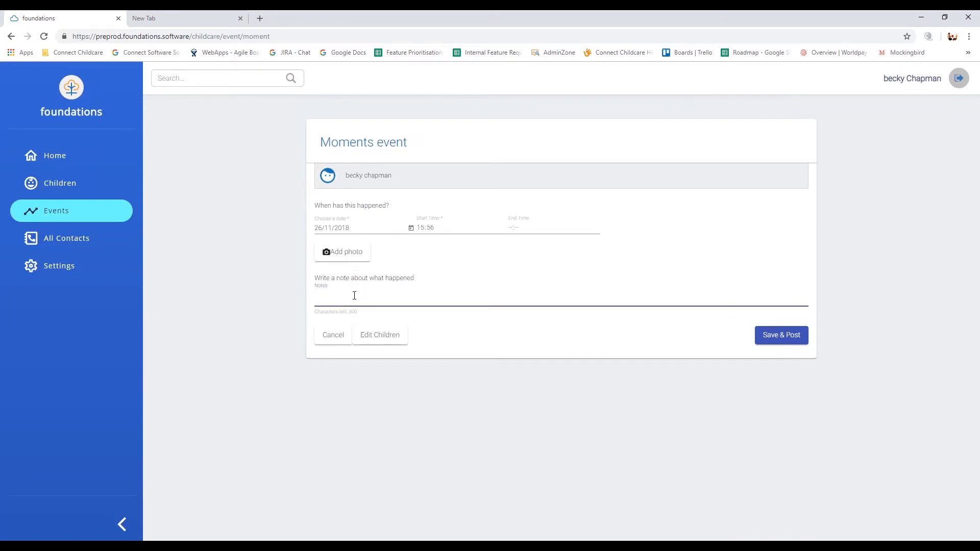
pyautogui.click(769, 337)
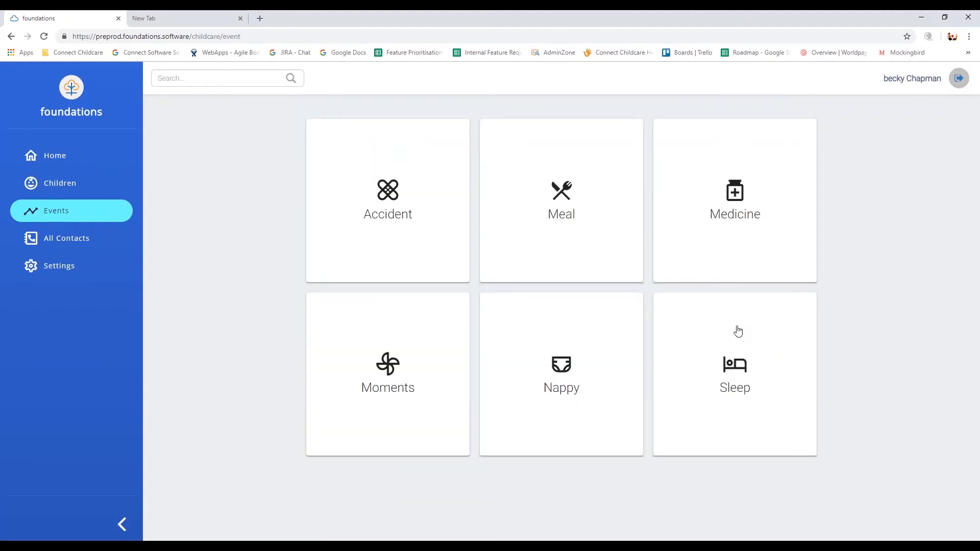
# Start a Nappy event for the first listed child and confirm the selection.
pyautogui.click(589, 358)
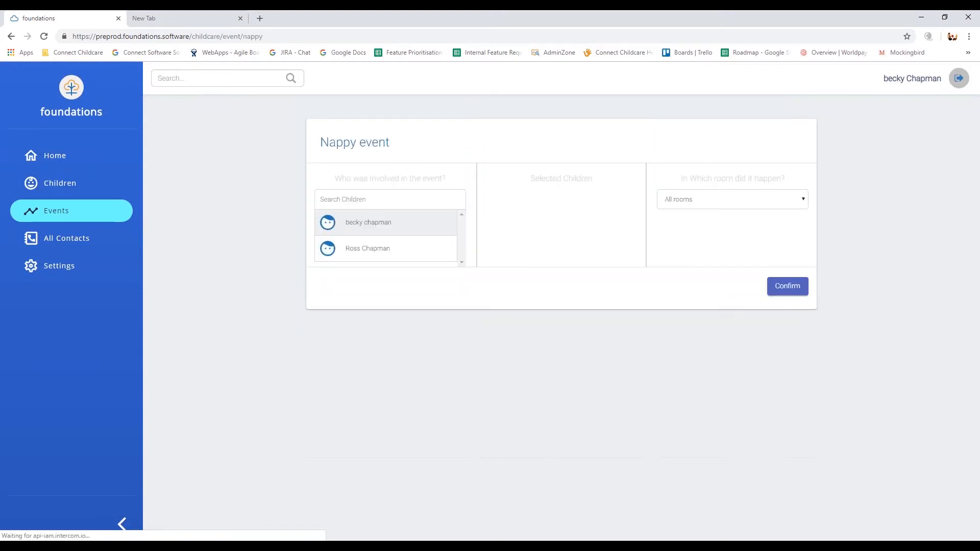
pyautogui.click(388, 230)
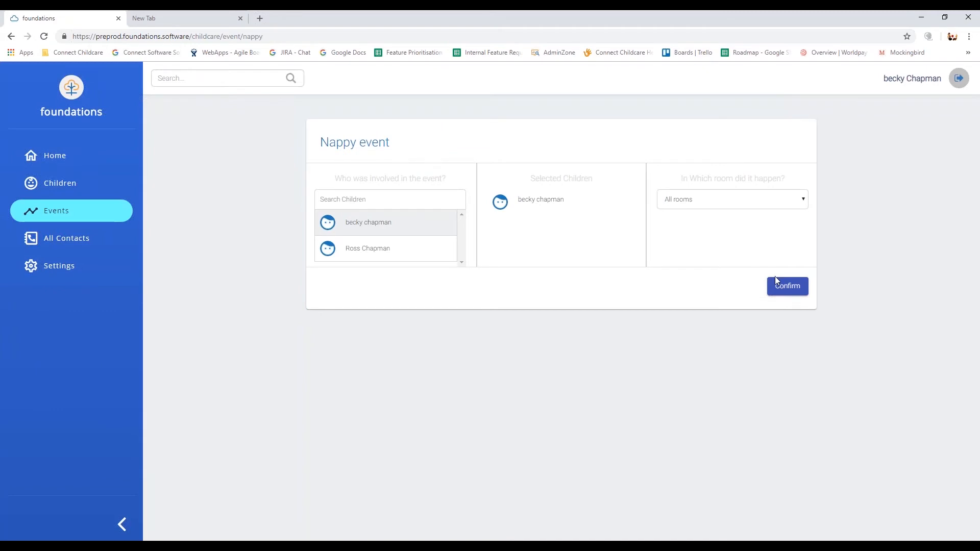
pyautogui.click(787, 282)
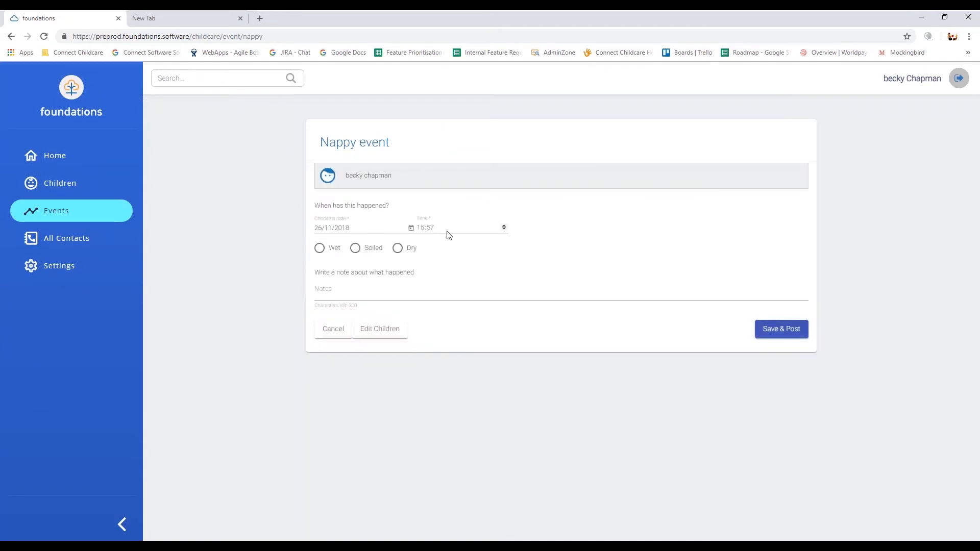
# Mark the nappy as Wet with the note 'had cream', and post the event.
pyautogui.click(320, 249)
pyautogui.click(345, 291)
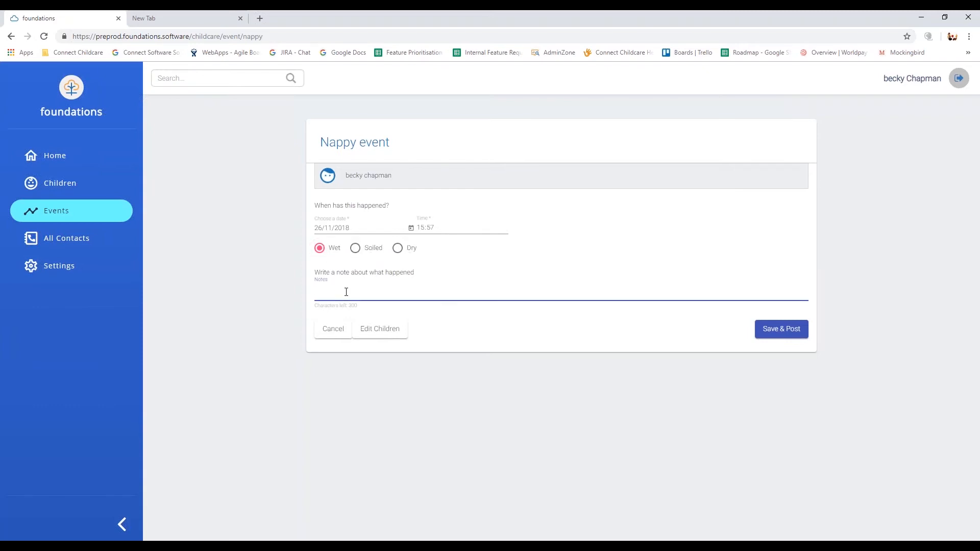
pyautogui.write('add')
pyautogui.press('BackSpace')
pyautogui.press('BackSpace')
pyautogui.press('BackSpace')
pyautogui.write('had cream')
pyautogui.click(765, 333)
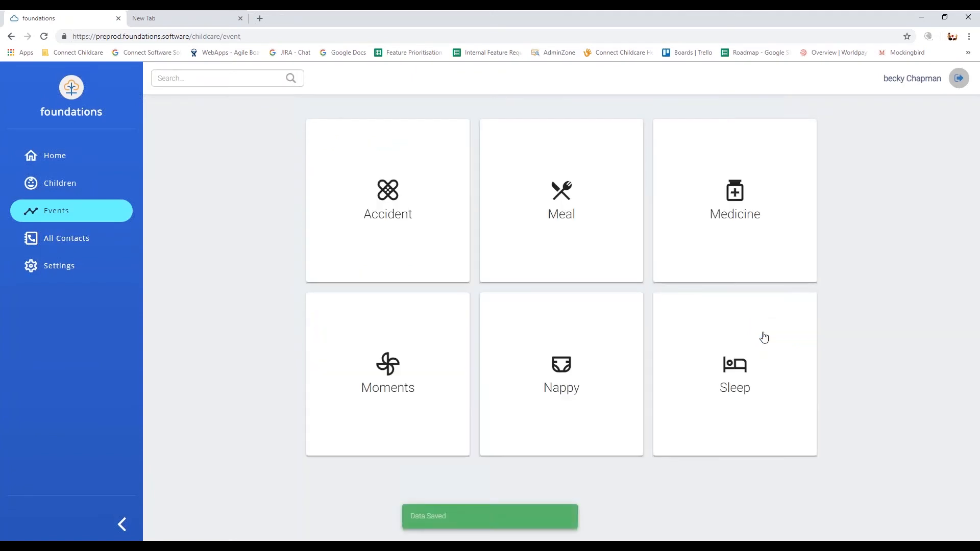
# Record a Sleep event for the first listed child with an end time of 16:00 and post it.
pyautogui.click(717, 373)
pyautogui.click(382, 227)
pyautogui.click(773, 285)
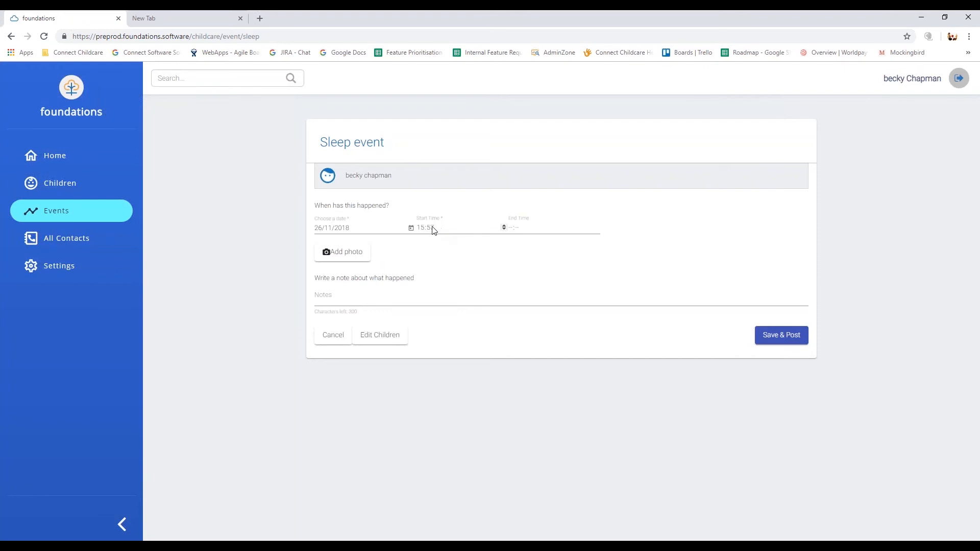
pyautogui.click(516, 228)
pyautogui.write('16:00')
pyautogui.click(370, 292)
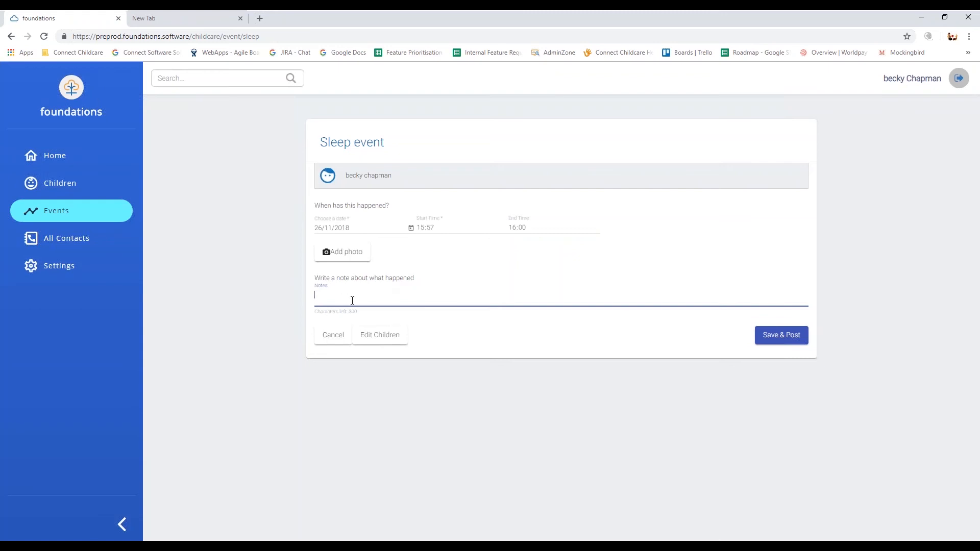
pyautogui.click(769, 342)
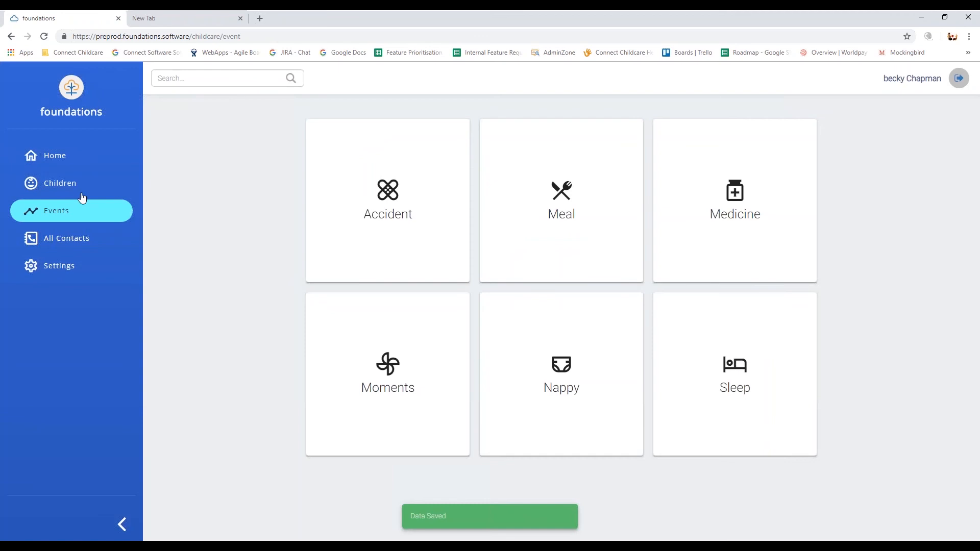
# Review all recorded events in the first listed child's timeline, from Sleep down to Accident, and return to the Events page.
pyautogui.click(64, 188)
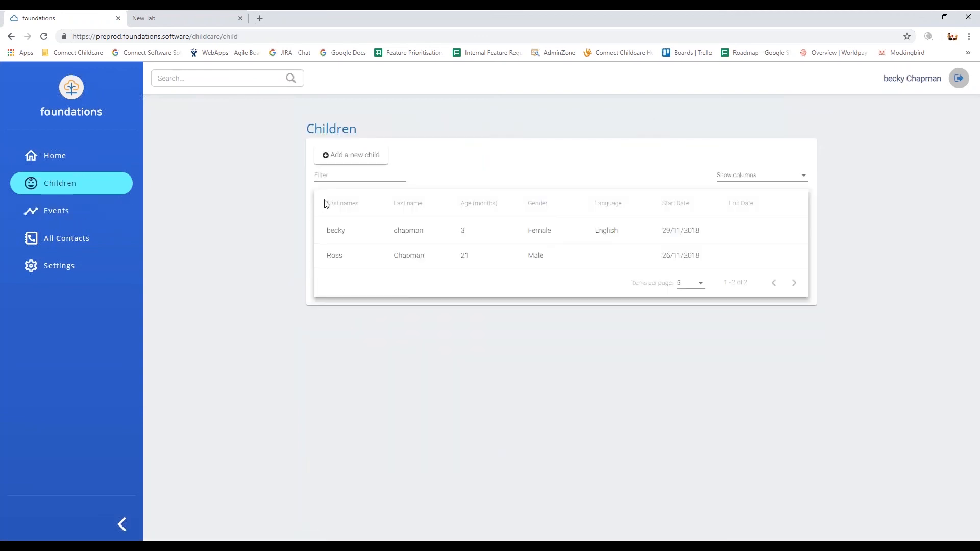
pyautogui.click(352, 231)
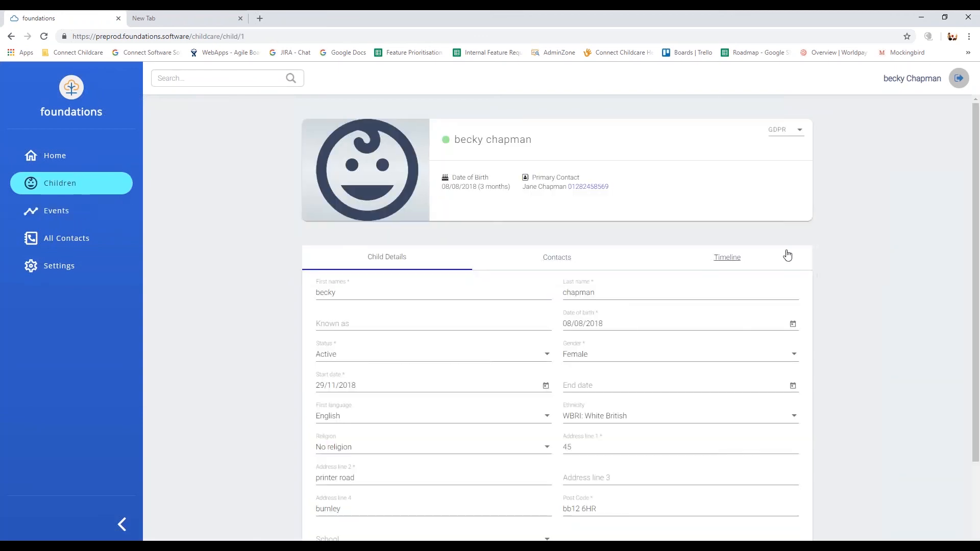
pyautogui.click(737, 260)
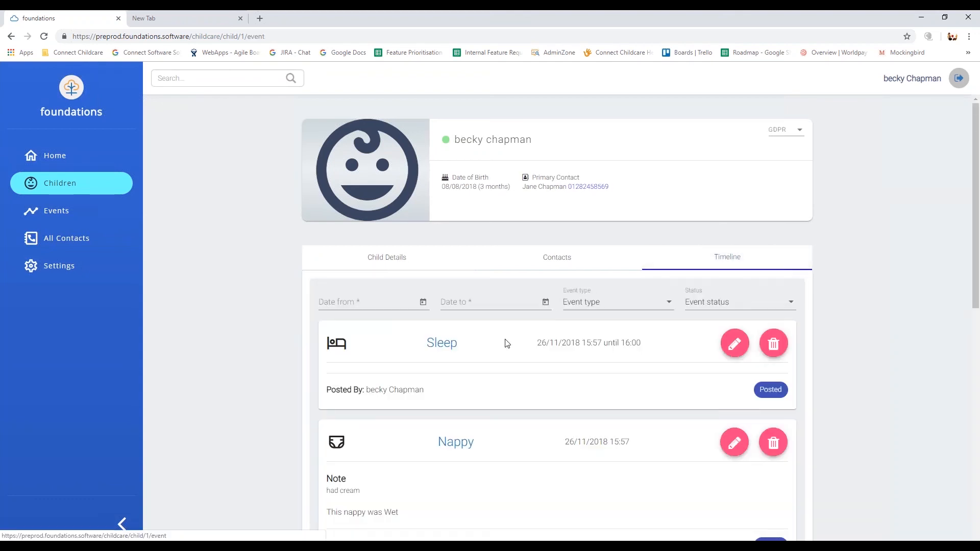
pyautogui.scroll(-4, 507, 343)
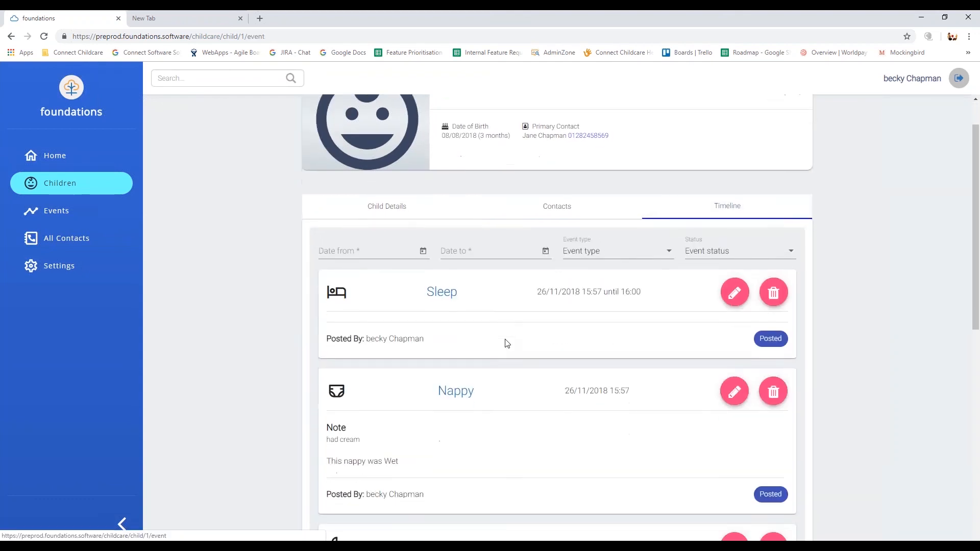
pyautogui.scroll(-4, 507, 343)
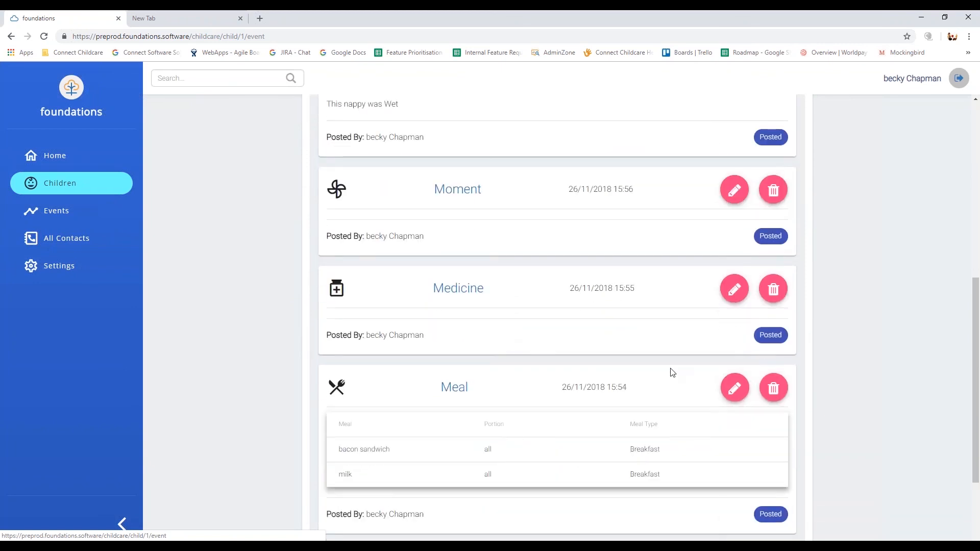
pyautogui.scroll(-4, 672, 372)
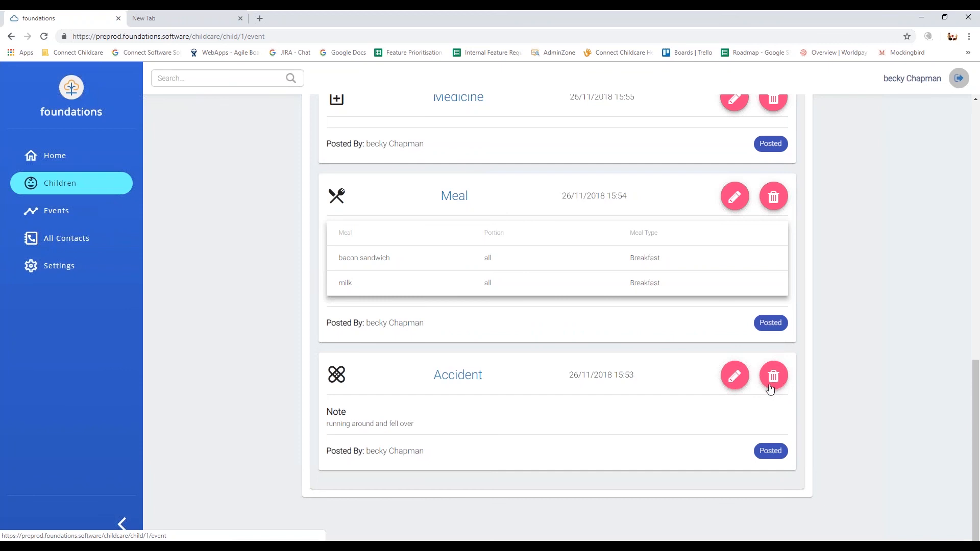
pyautogui.scroll(12, 771, 389)
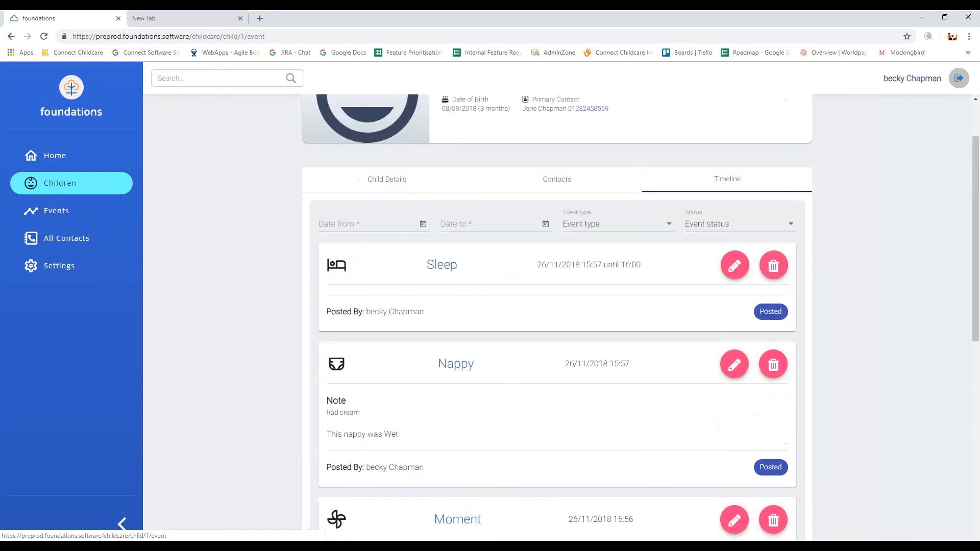
pyautogui.click(53, 218)
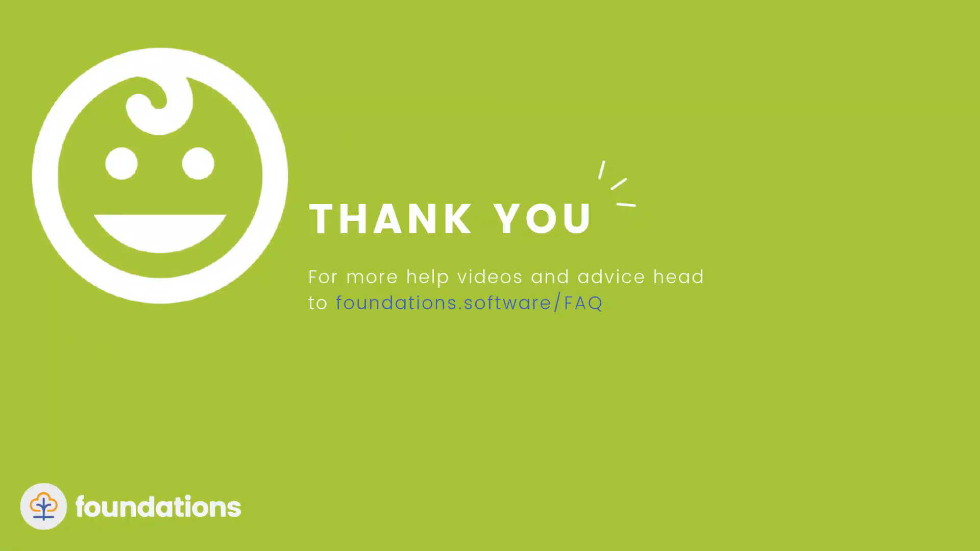